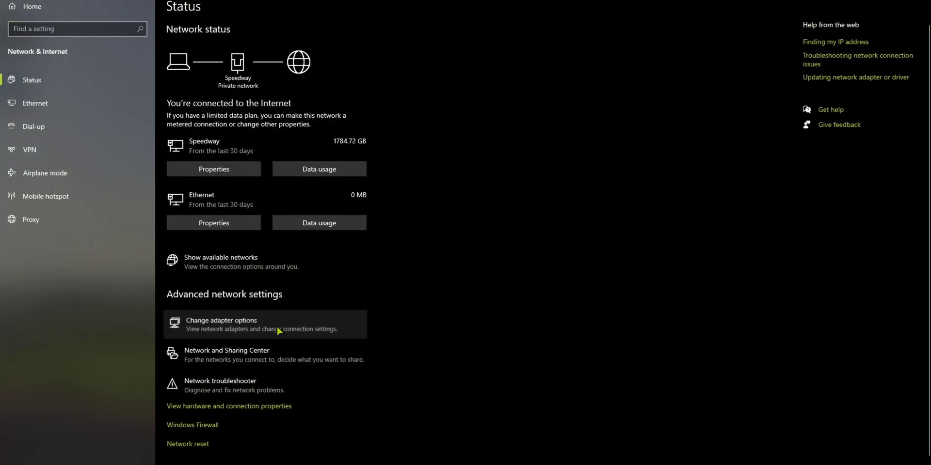
Open the IPv4 properties of the Bluetooth Network Connection.
{"action": "left_click", "coordinate": [278, 327]}
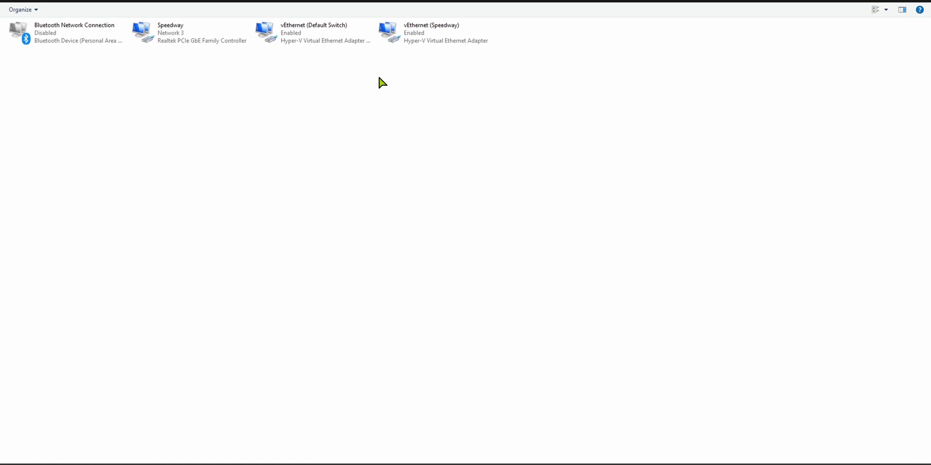
{"action": "right_click", "coordinate": [109, 41]}
{"action": "key", "text": "r"}
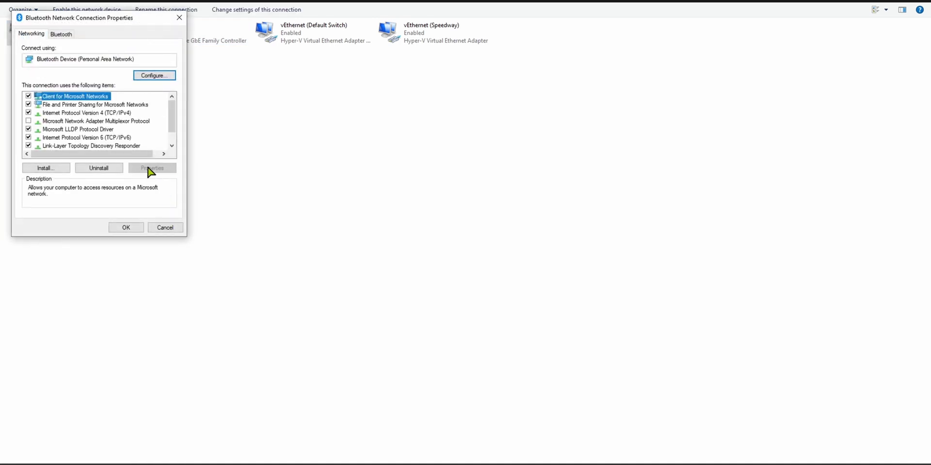
{"action": "double_click", "coordinate": [109, 113]}
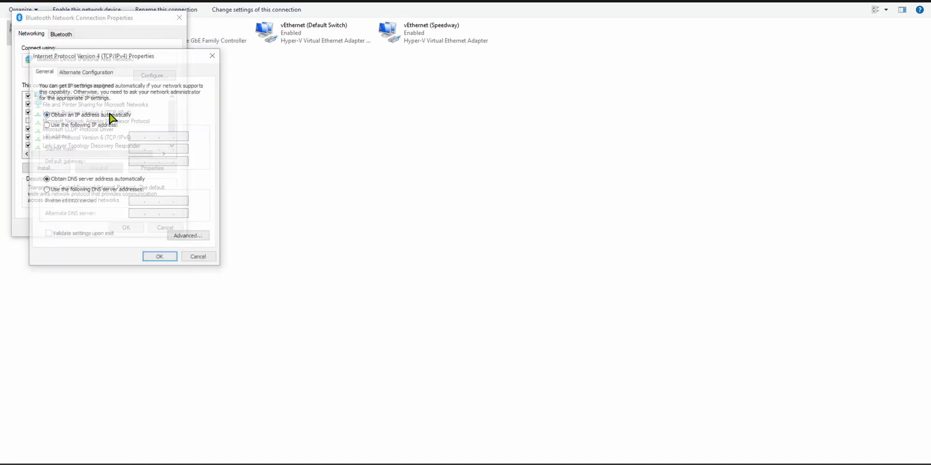
Turn off automatic metric and enter interface metric 10, then cancel the change.
{"action": "left_click", "coordinate": [196, 238]}
{"action": "left_click", "coordinate": [79, 230]}
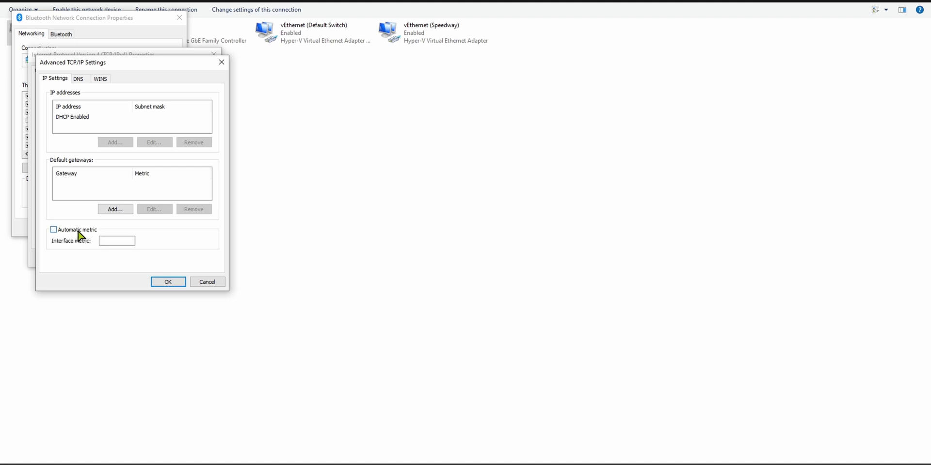
{"action": "left_click", "coordinate": [111, 240]}
{"action": "type", "text": "10"}
{"action": "left_click", "coordinate": [207, 282]}
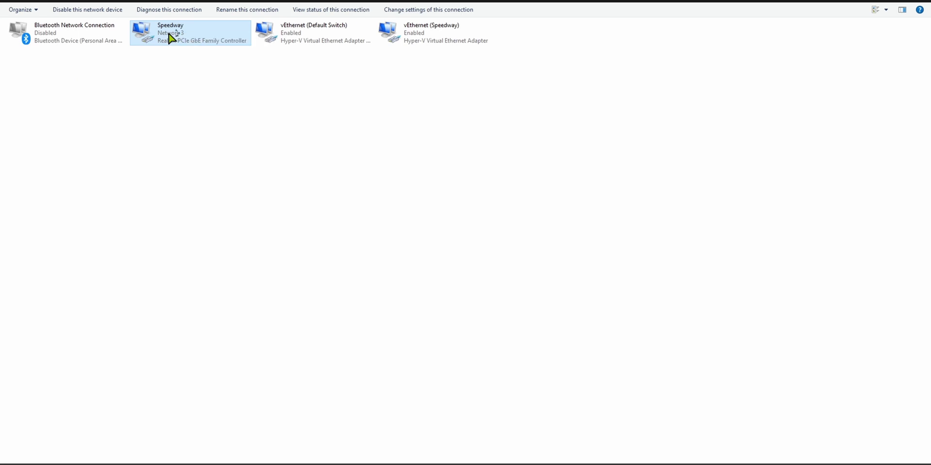
Change the Speedway adapter's IPv4 interface metric from 100 to 10.
{"action": "double_click", "coordinate": [170, 36]}
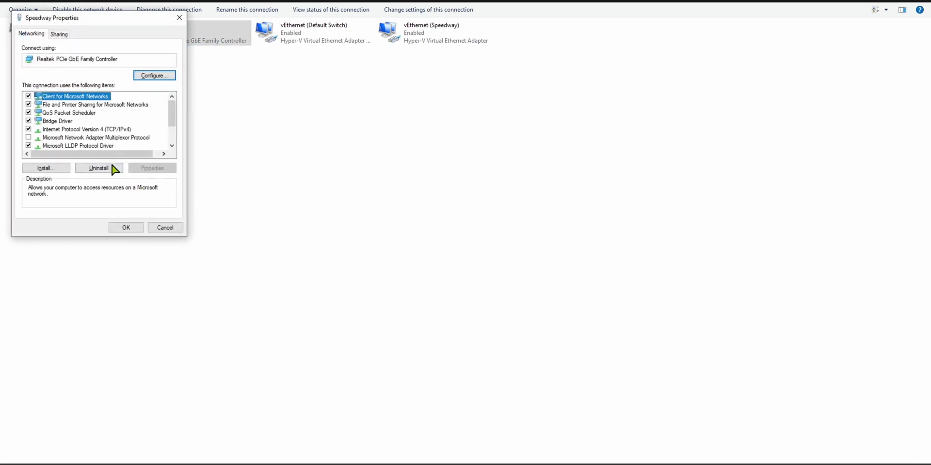
{"action": "left_click", "coordinate": [83, 138]}
{"action": "double_click", "coordinate": [83, 130]}
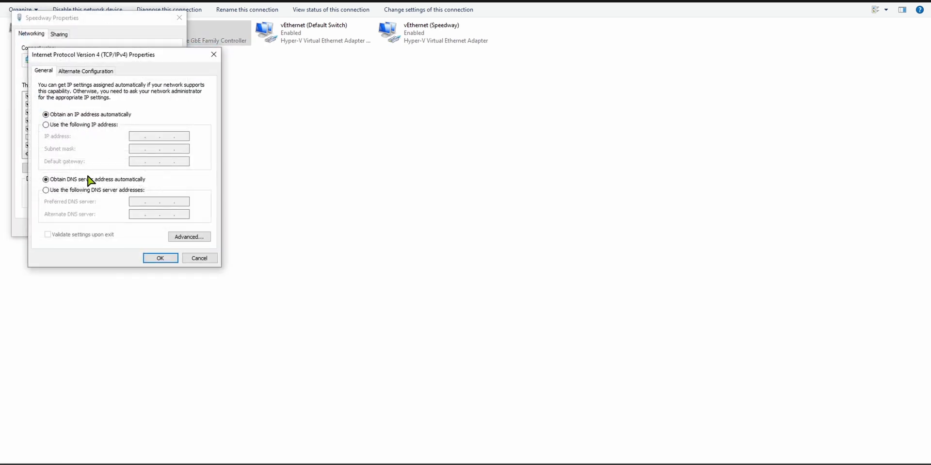
{"action": "left_click", "coordinate": [188, 237]}
{"action": "double_click", "coordinate": [107, 241]}
{"action": "type", "text": "10"}
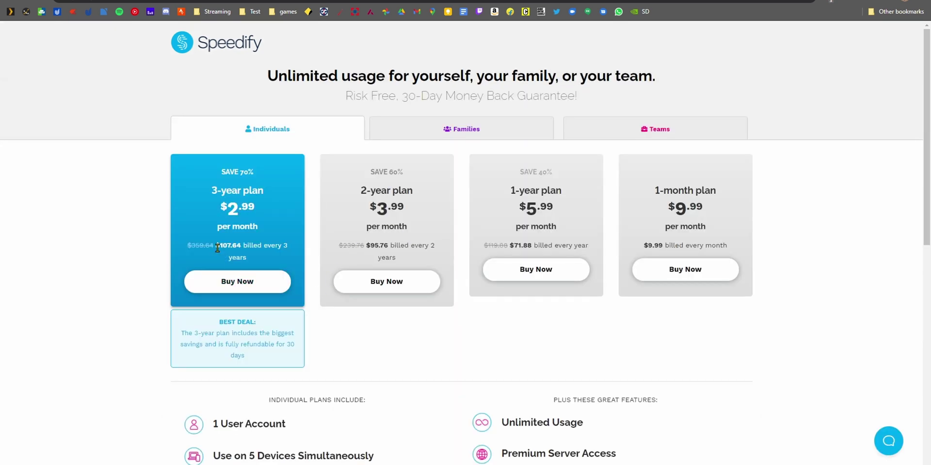
Highlight the 3-year plan's $107.64 total and the five-device feature line on Speedify's pricing page.
{"action": "left_click_drag", "start_coordinate": [217, 248], "coordinate": [251, 245]}
{"action": "left_click", "coordinate": [279, 255]}
{"action": "scroll", "coordinate": [279, 255], "scroll_direction": "down", "scroll_amount": 3}
{"action": "left_click_drag", "start_coordinate": [213, 313], "coordinate": [355, 313]}
{"action": "left_click", "coordinate": [355, 312]}
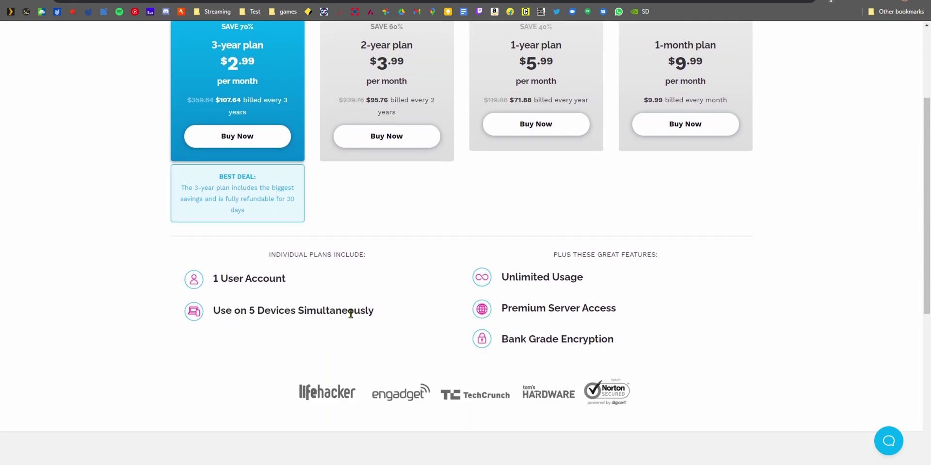
{"action": "scroll", "coordinate": [383, 325], "scroll_direction": "up", "scroll_amount": 1}
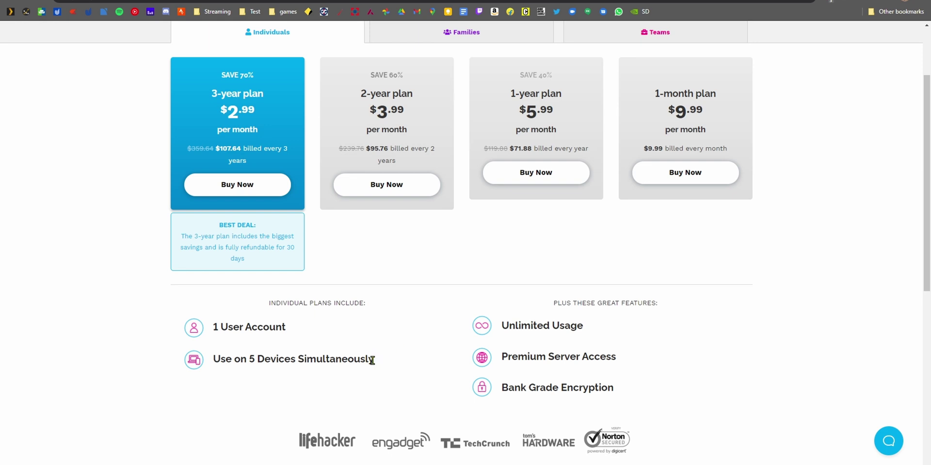
{"action": "scroll", "coordinate": [374, 373], "scroll_direction": "up", "scroll_amount": 10}
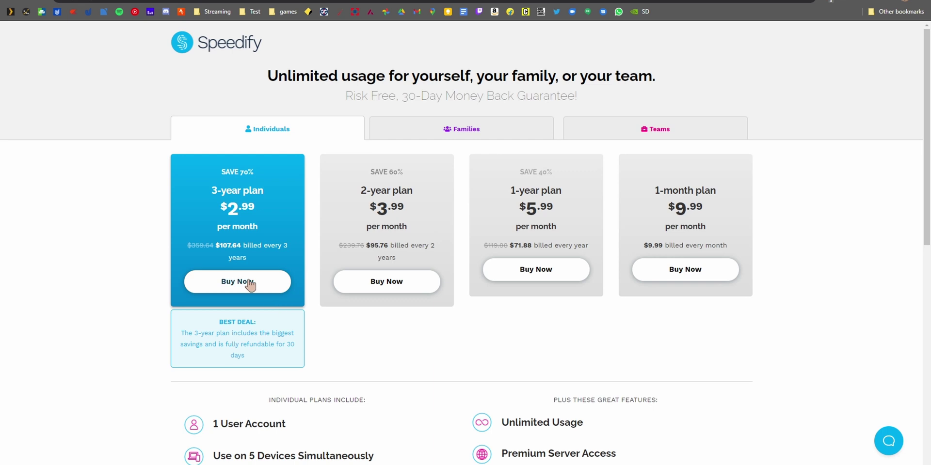
Highlight the $107.64 total and five-device line once more, then return to the individual plans.
{"action": "left_click_drag", "start_coordinate": [216, 245], "coordinate": [246, 246]}
{"action": "left_click", "coordinate": [278, 255]}
{"action": "scroll", "coordinate": [279, 255], "scroll_direction": "down", "scroll_amount": 3}
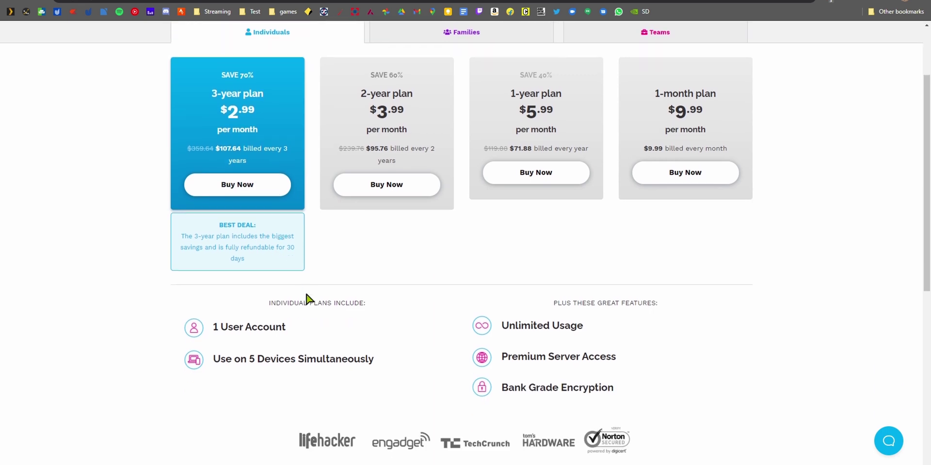
{"action": "left_click_drag", "start_coordinate": [214, 311], "coordinate": [355, 309]}
{"action": "left_click", "coordinate": [355, 310]}
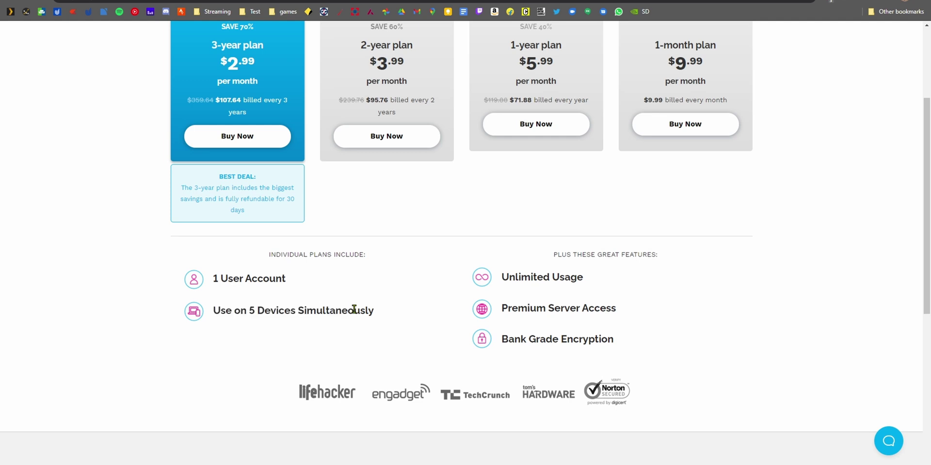
{"action": "scroll", "coordinate": [392, 331], "scroll_direction": "up", "scroll_amount": 1}
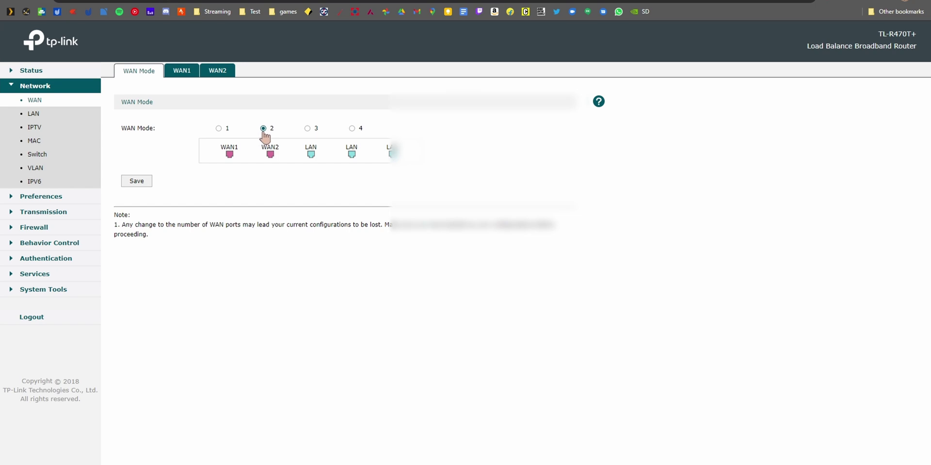
Review the WAN port's PPPoE connection settings and expand the Transmission menu.
{"action": "left_click", "coordinate": [188, 77]}
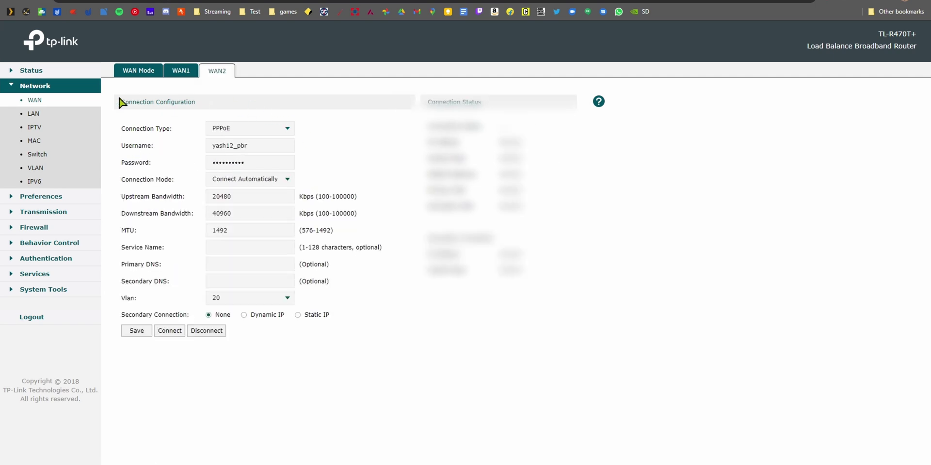
{"action": "left_click", "coordinate": [283, 129]}
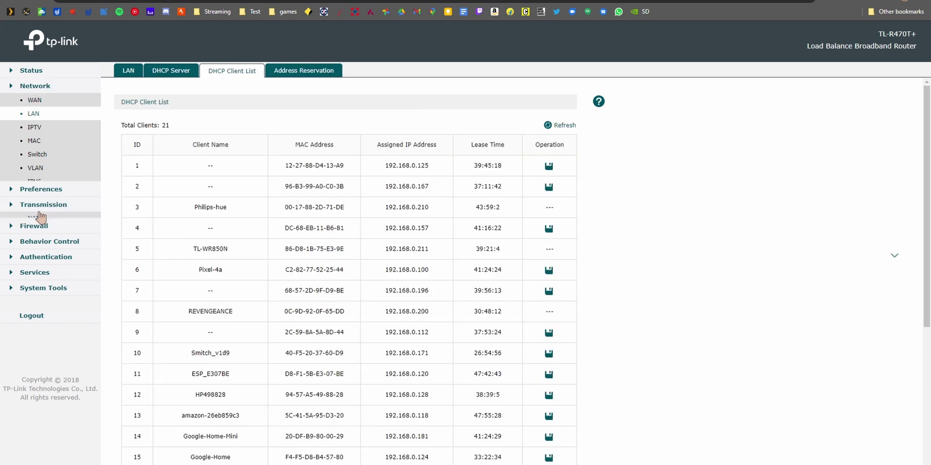
{"action": "left_click", "coordinate": [44, 212]}
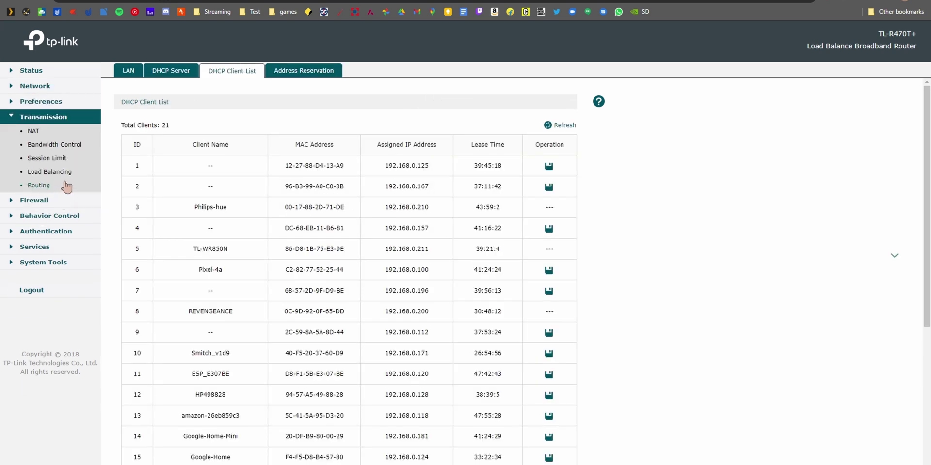
Show the Transmission > Load Balancing settings.
{"action": "left_click", "coordinate": [54, 173]}
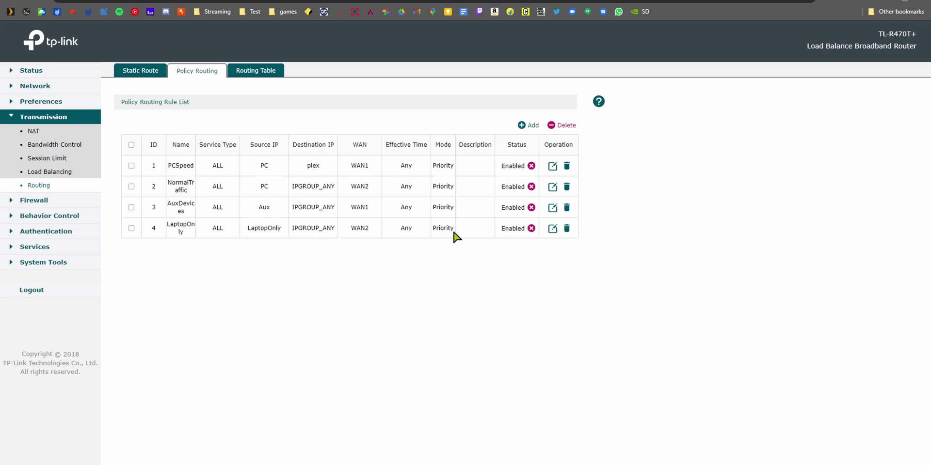
Go to Preferences > IP Group and view the individual IP address entries.
{"action": "left_click", "coordinate": [76, 108]}
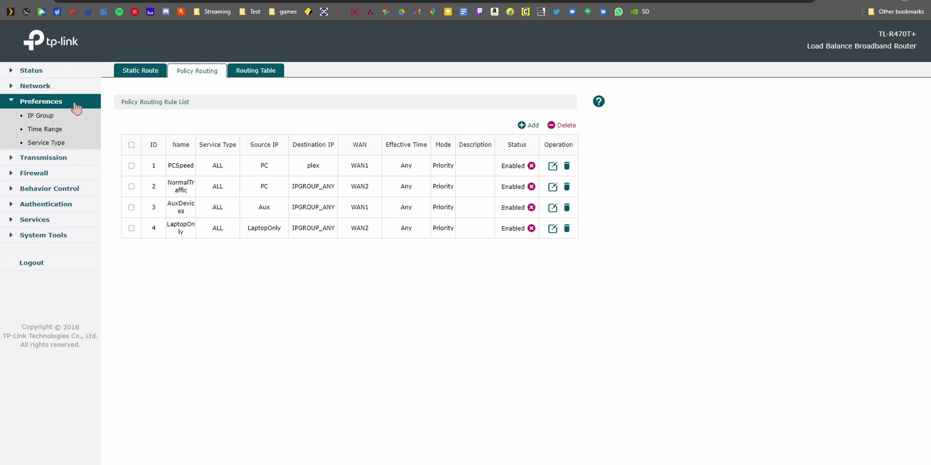
{"action": "left_click", "coordinate": [57, 118]}
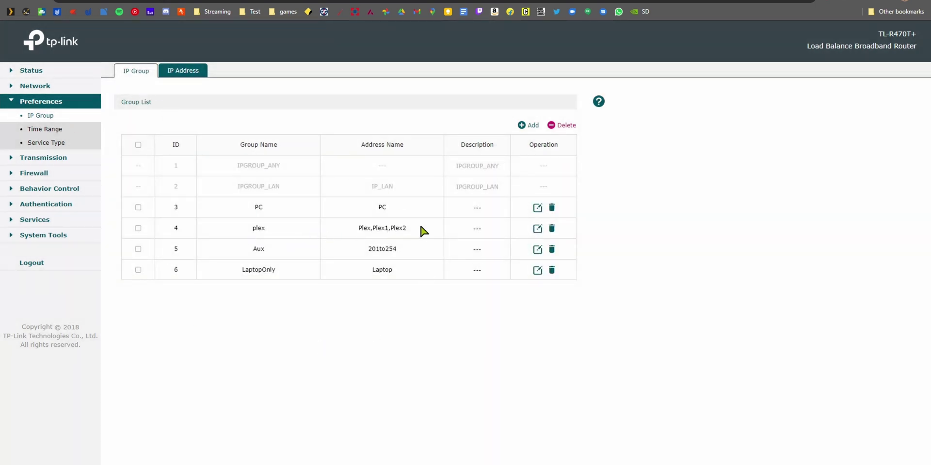
{"action": "left_click", "coordinate": [189, 71]}
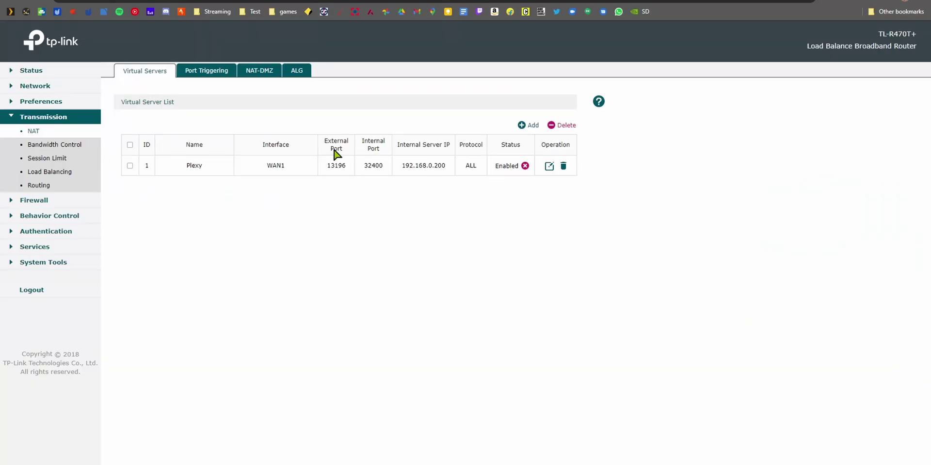
View the port triggering rules and UPnP port mappings, then scroll the Amazon TL-R605 listing.
{"action": "left_click", "coordinate": [199, 72]}
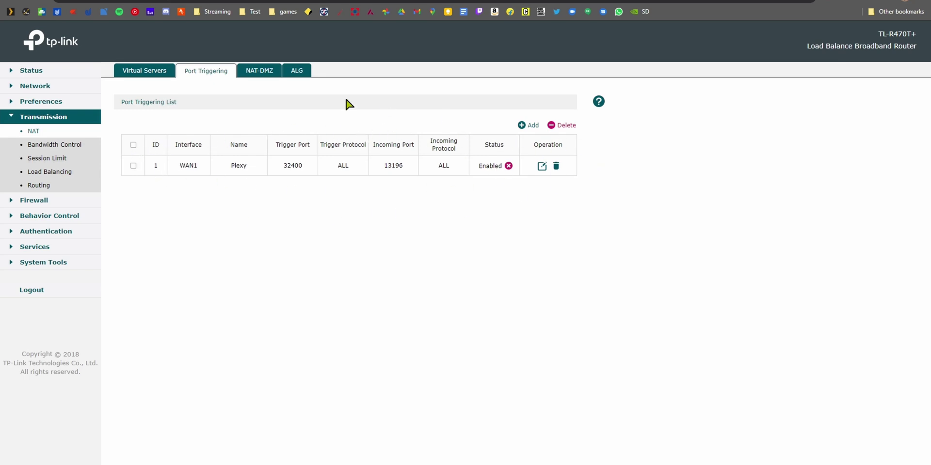
{"action": "left_click", "coordinate": [34, 247]}
{"action": "left_click", "coordinate": [34, 207]}
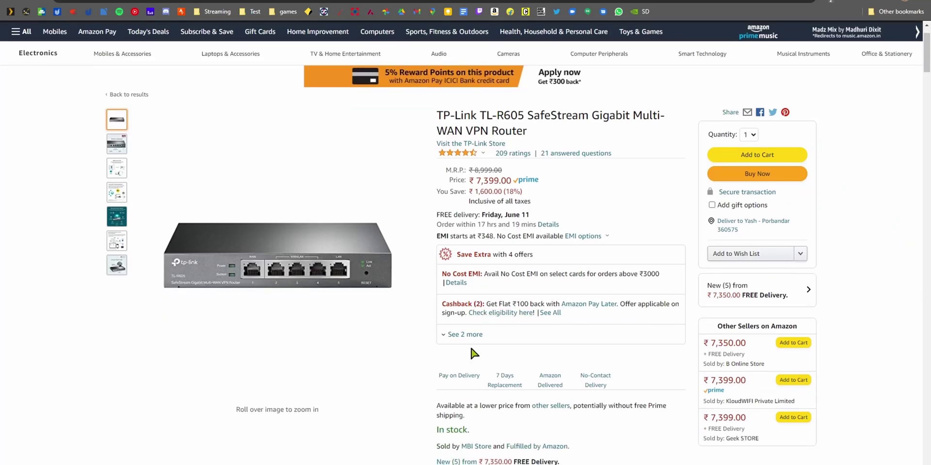
{"action": "scroll", "coordinate": [469, 345], "scroll_direction": "down", "scroll_amount": 4}
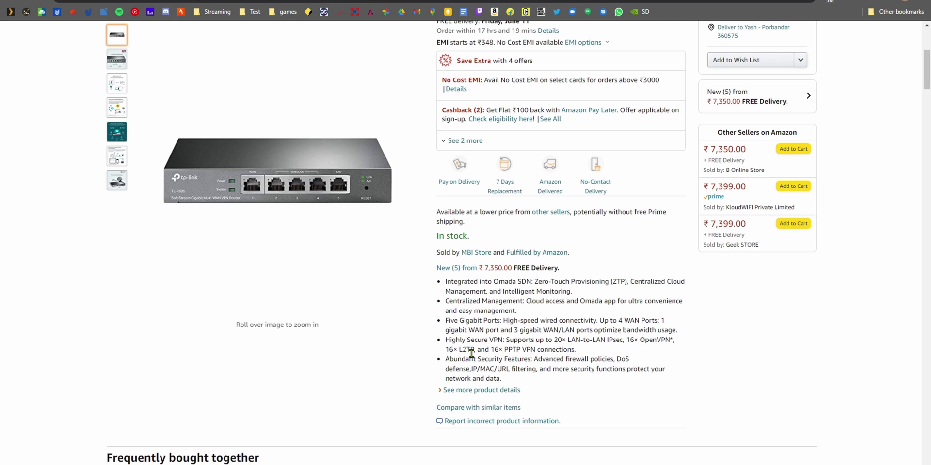